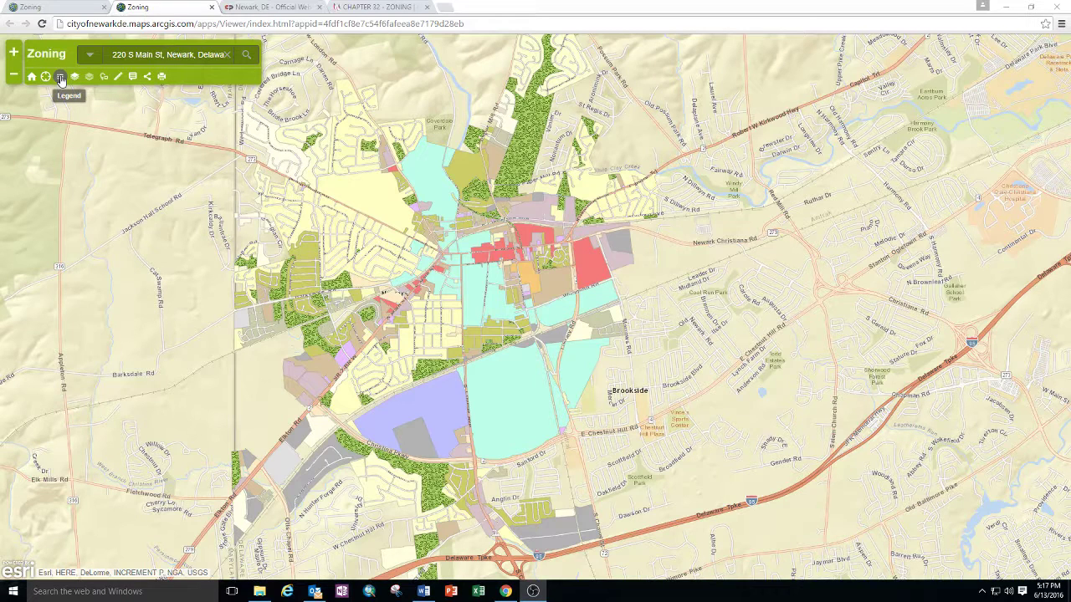
Display the Zoning Districts legend, then zoom in two levels and back out to the city extent
left_click(60, 77)
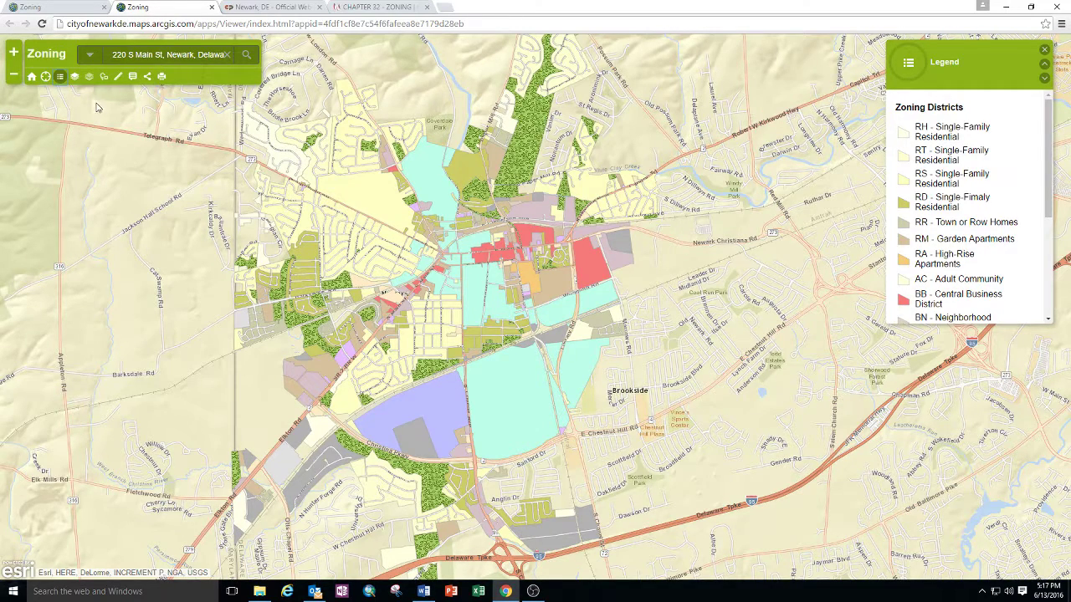
left_click(12, 53)
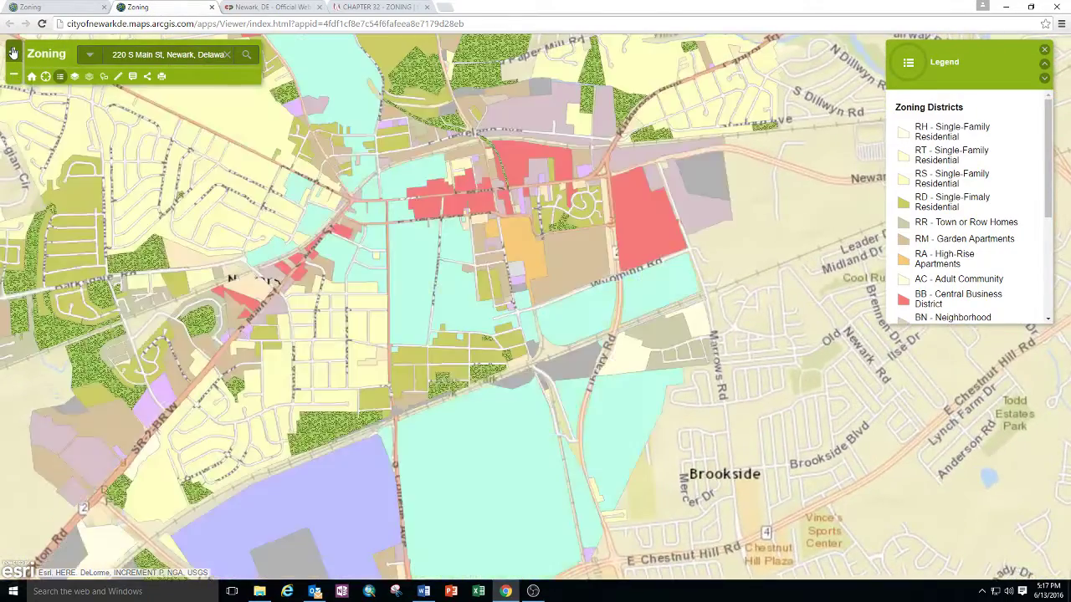
left_click(12, 53)
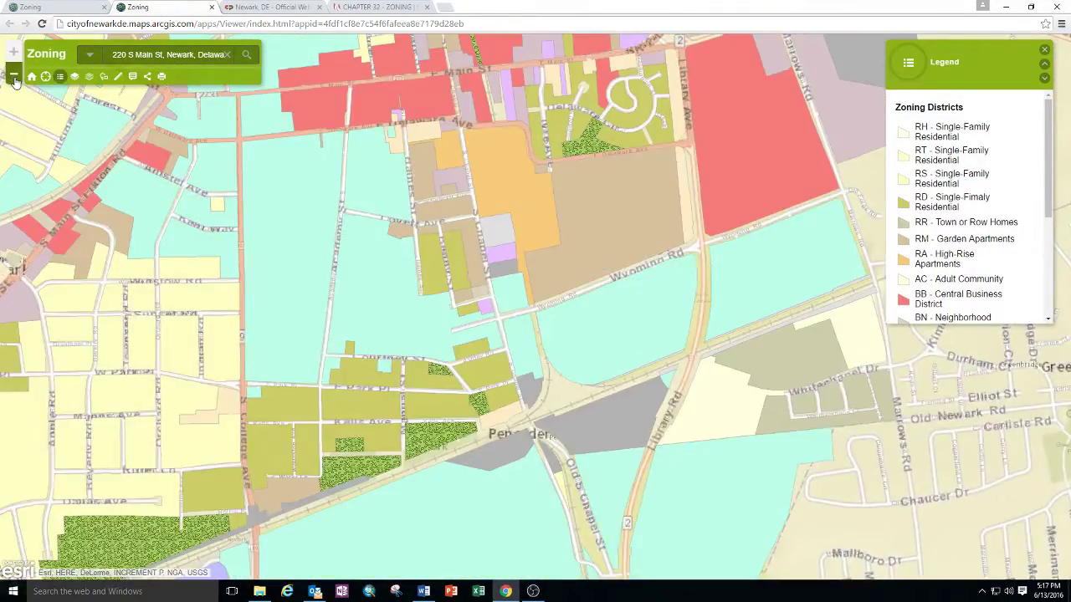
left_click(13, 77)
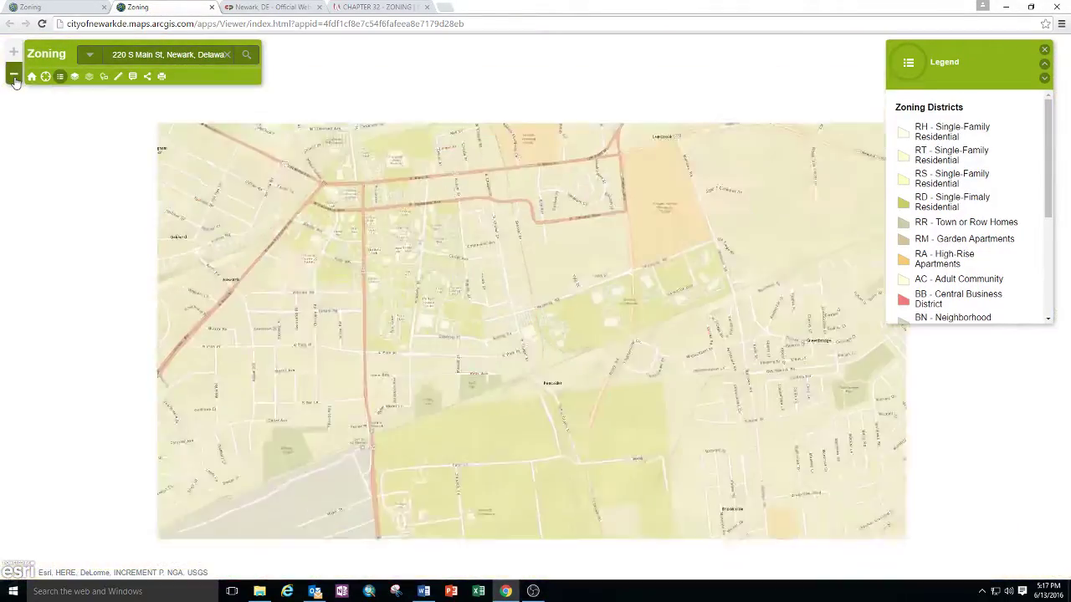
left_click(13, 77)
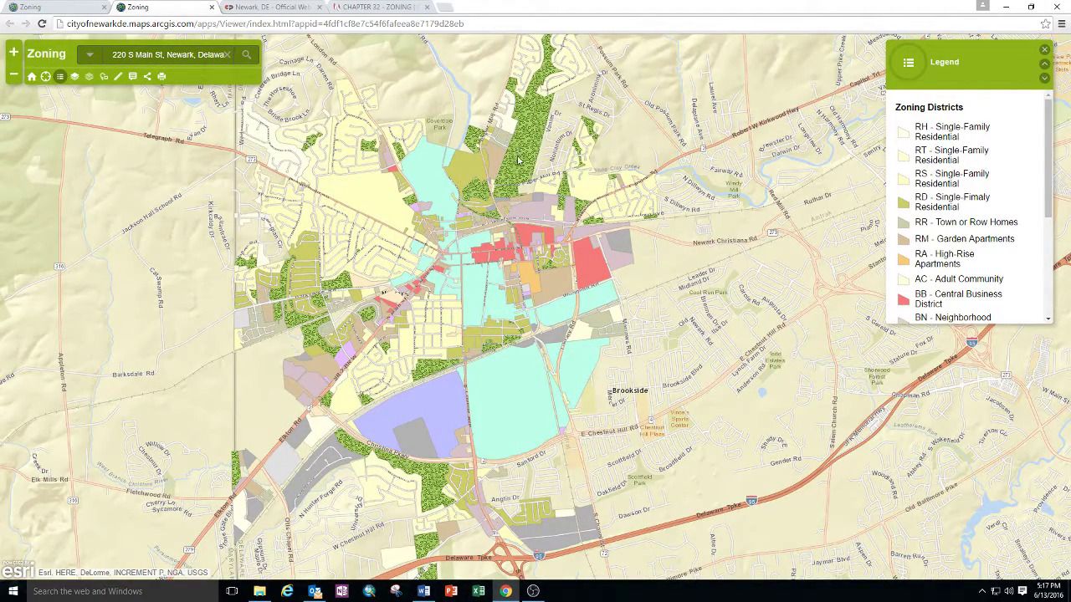
Switch off the Zoning Districts layer in the layer list and bring up the Basemap Gallery
left_click(74, 77)
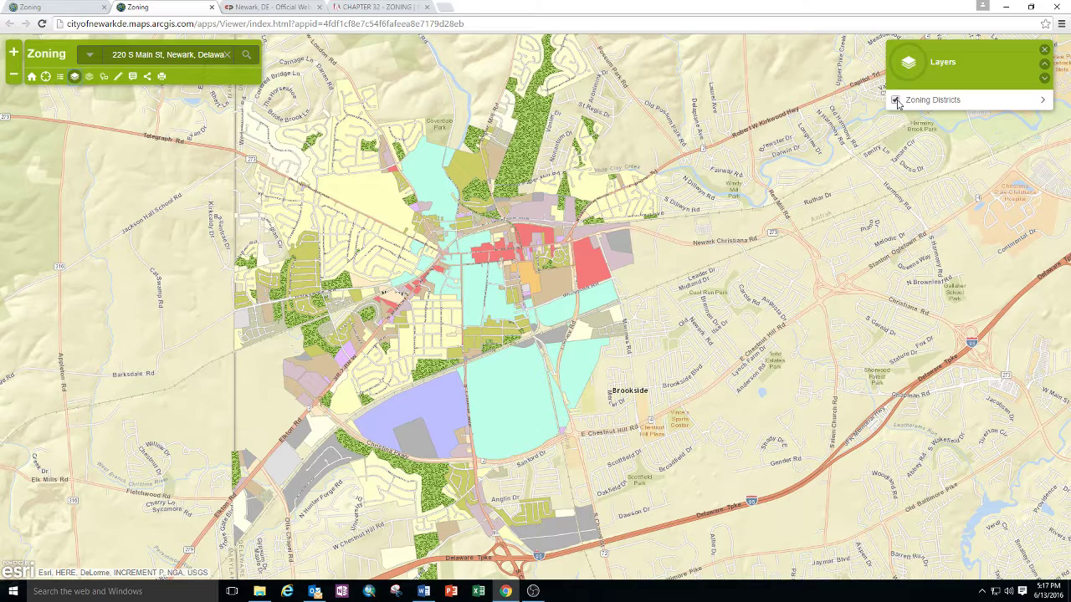
left_click(895, 100)
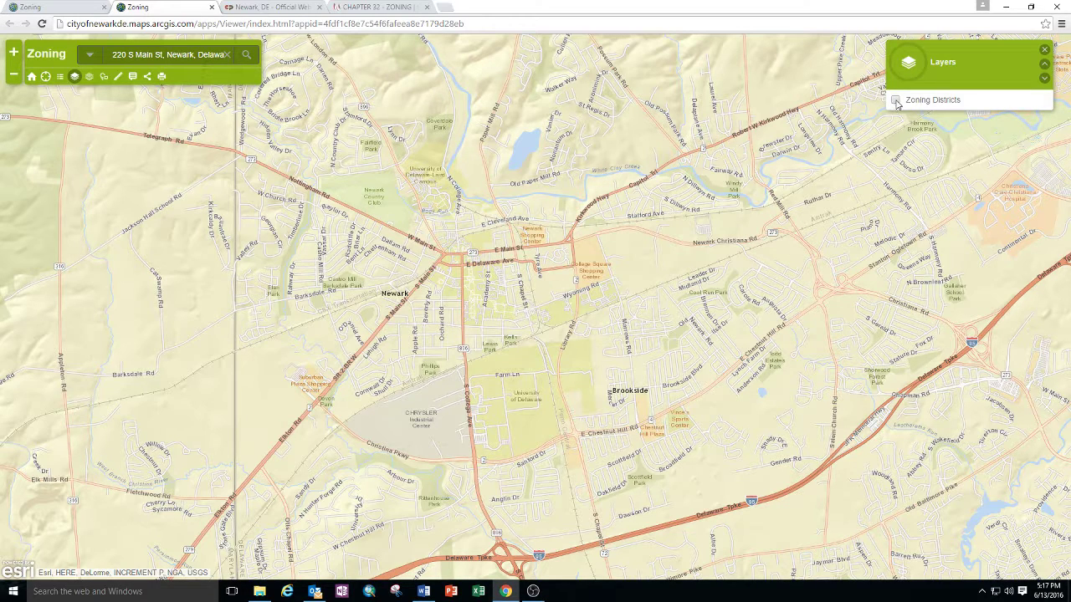
left_click(1044, 77)
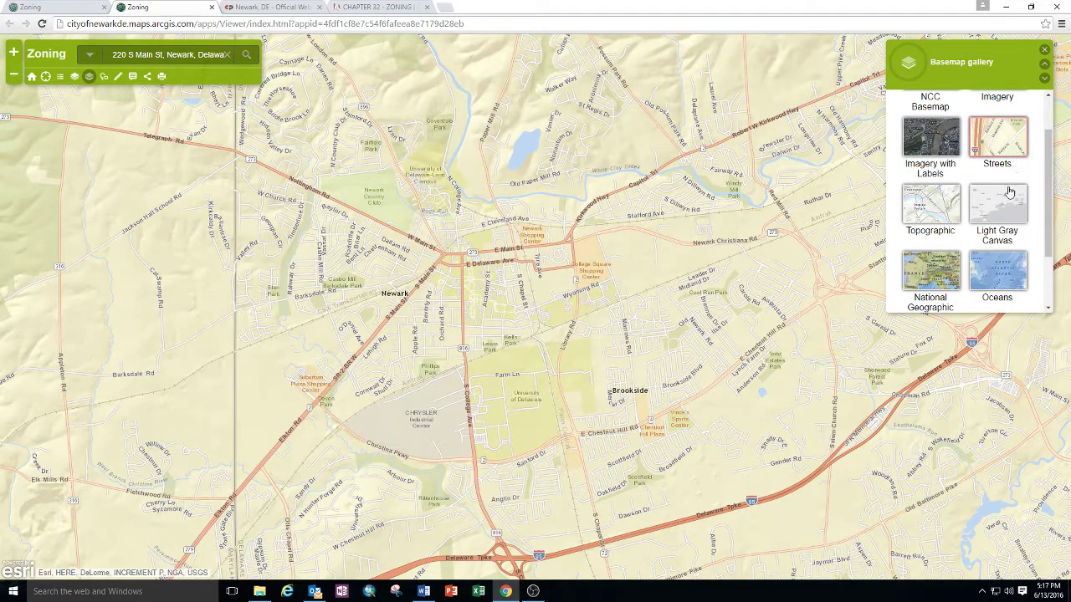
Preview the Imagery with Labels basemap, revert to Streets, and return to the layer list
left_click(933, 149)
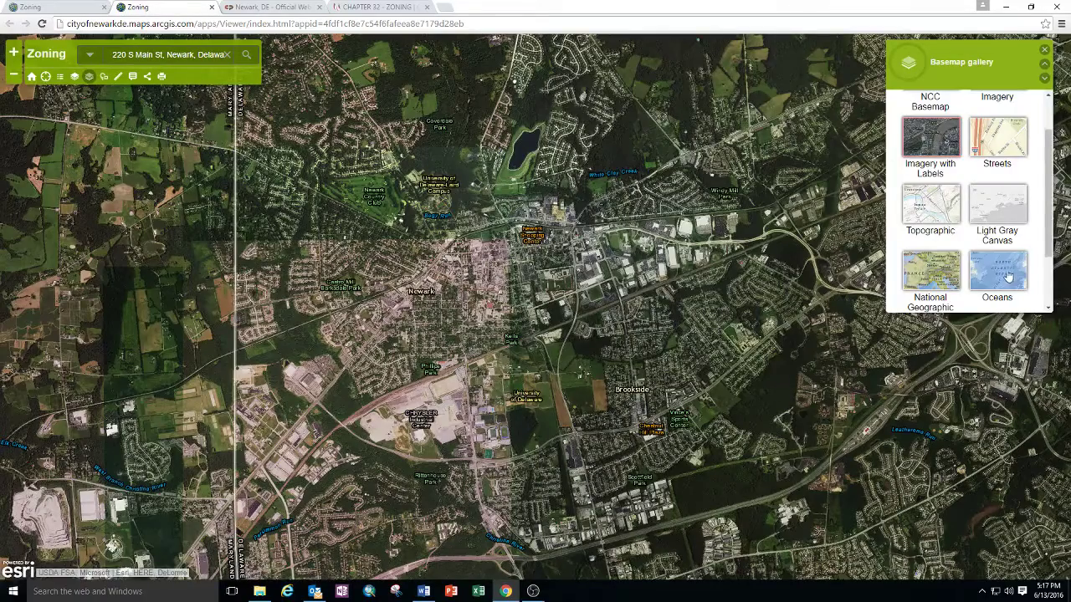
left_click(1000, 148)
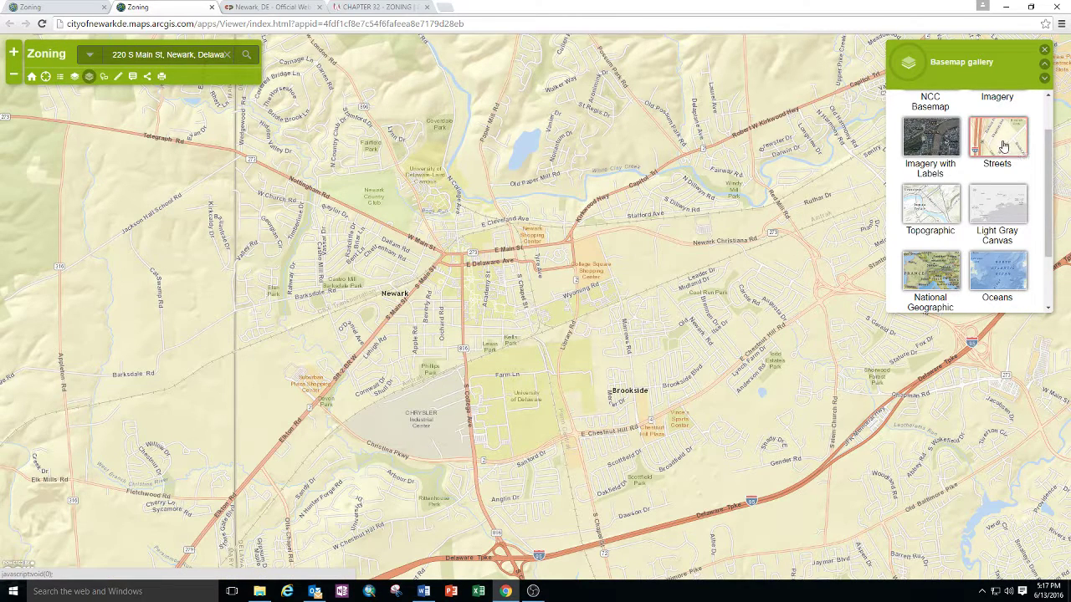
left_click(1044, 64)
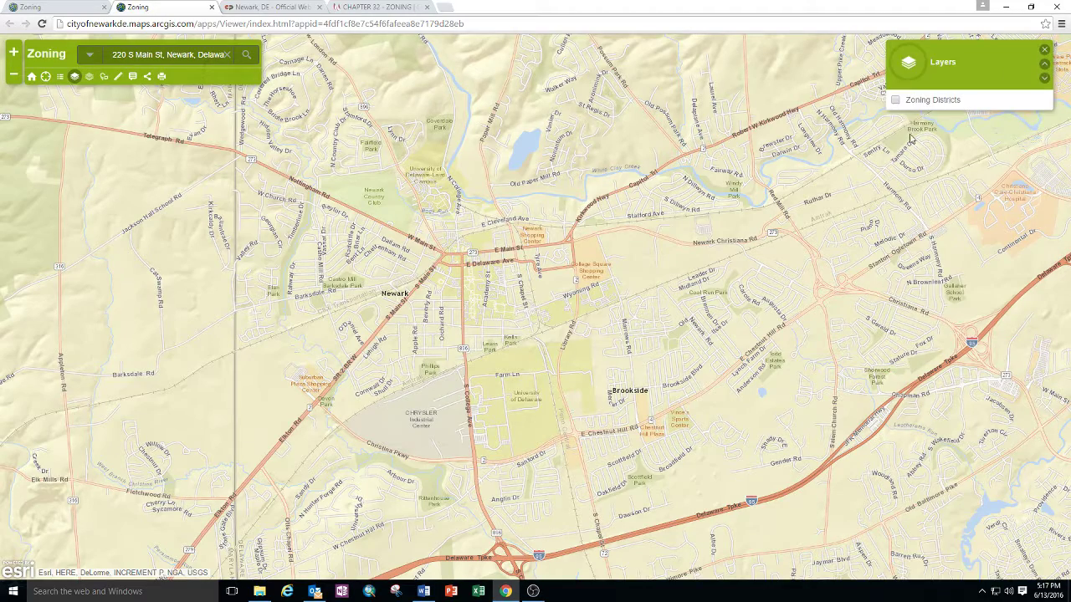
Re-enable Zoning Districts and identify the red downtown parcel as BB - Central Business District
left_click(895, 100)
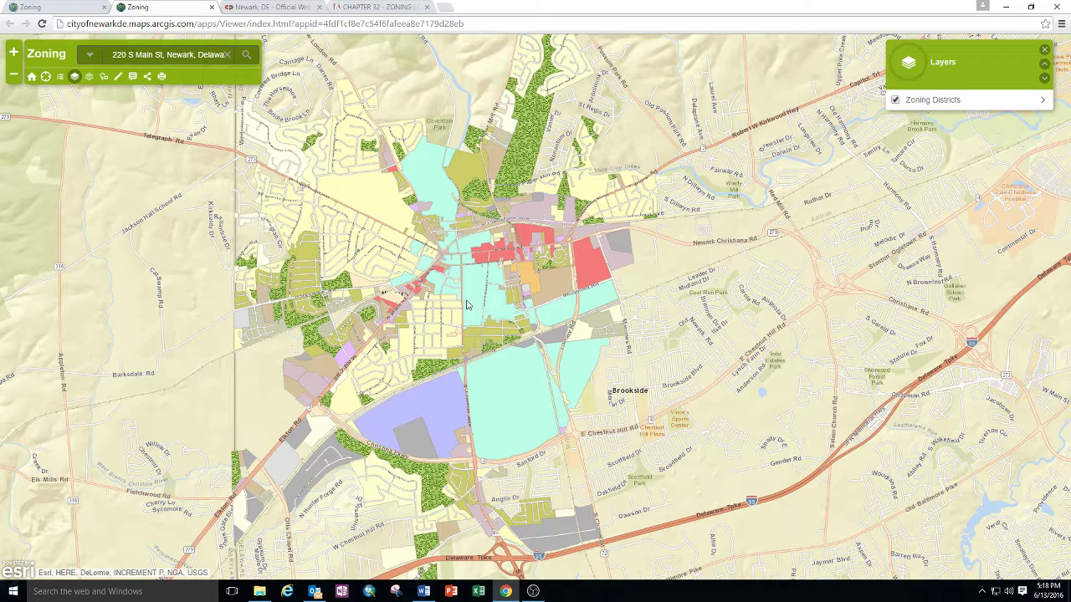
left_click(597, 272)
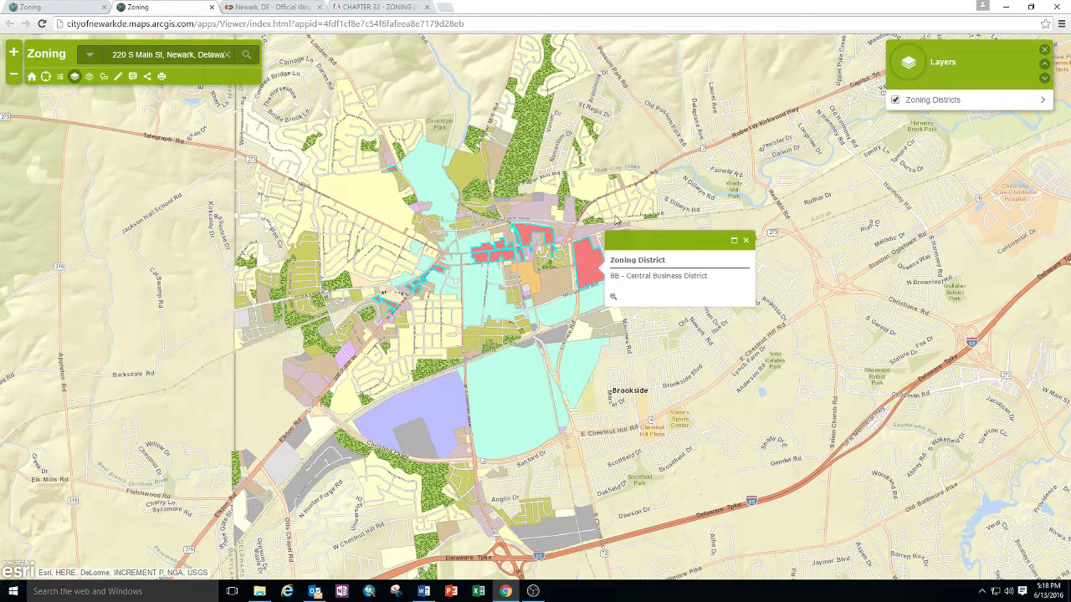
left_click(1044, 79)
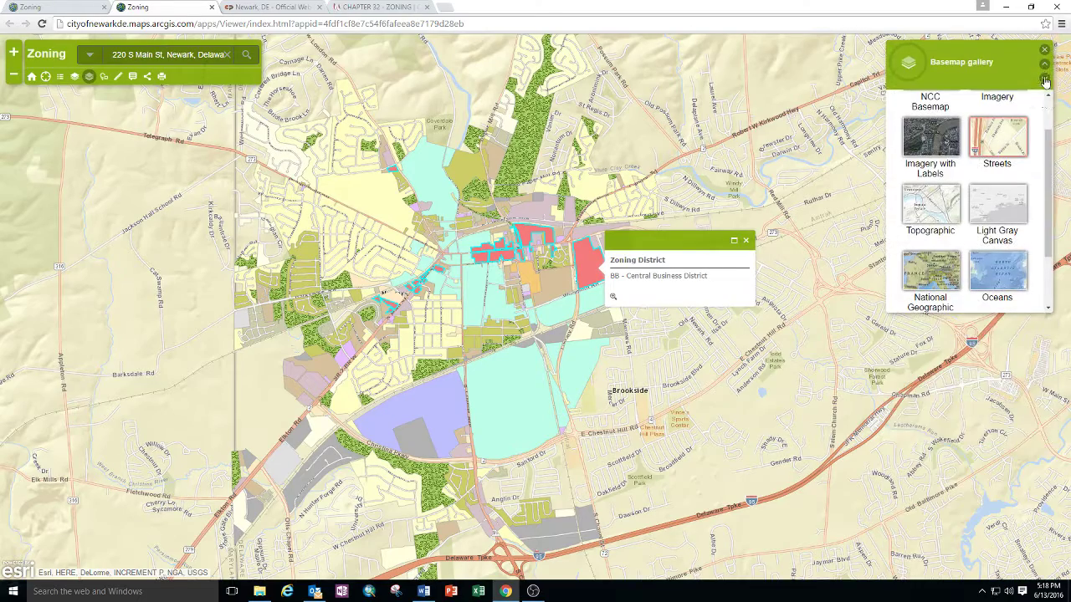
Zoom in and recentre the map on downtown Main Street using the overview map extent box
left_click(1044, 79)
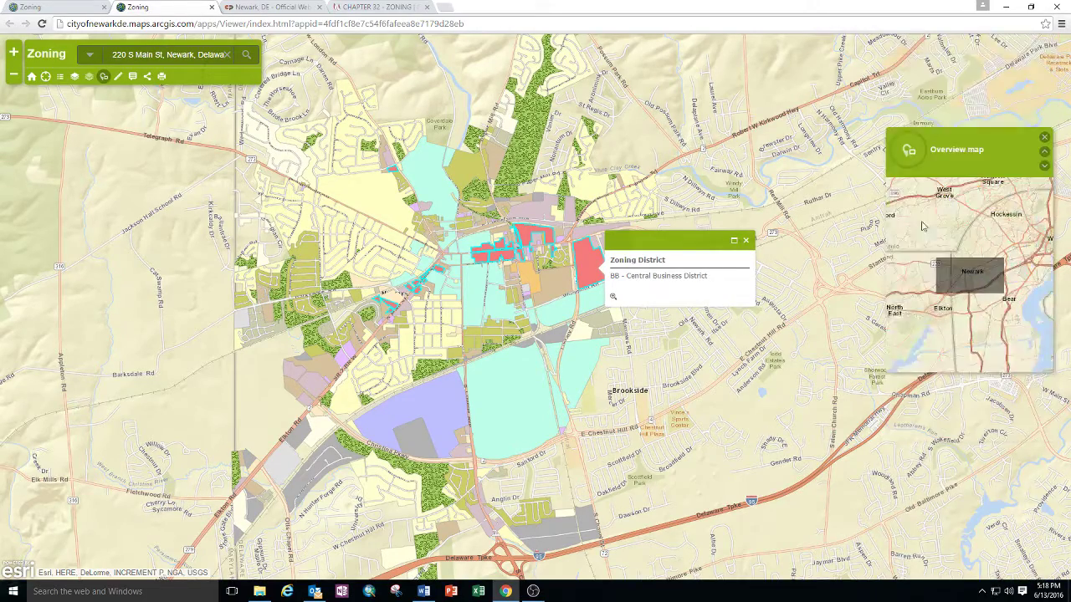
scroll(578, 219, "up", 4)
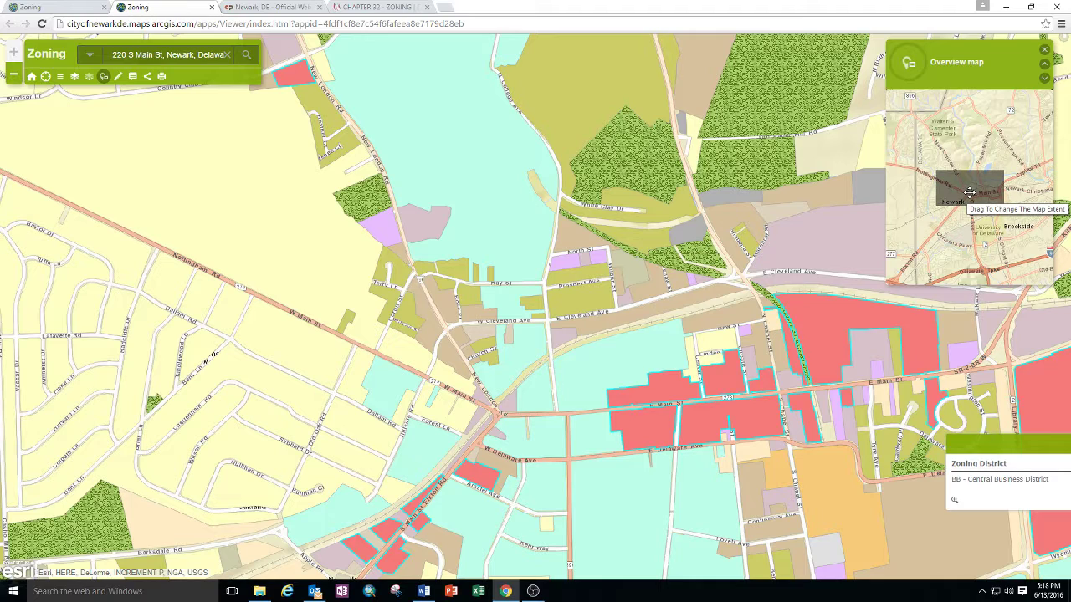
left_click_drag(968, 193, 966, 232)
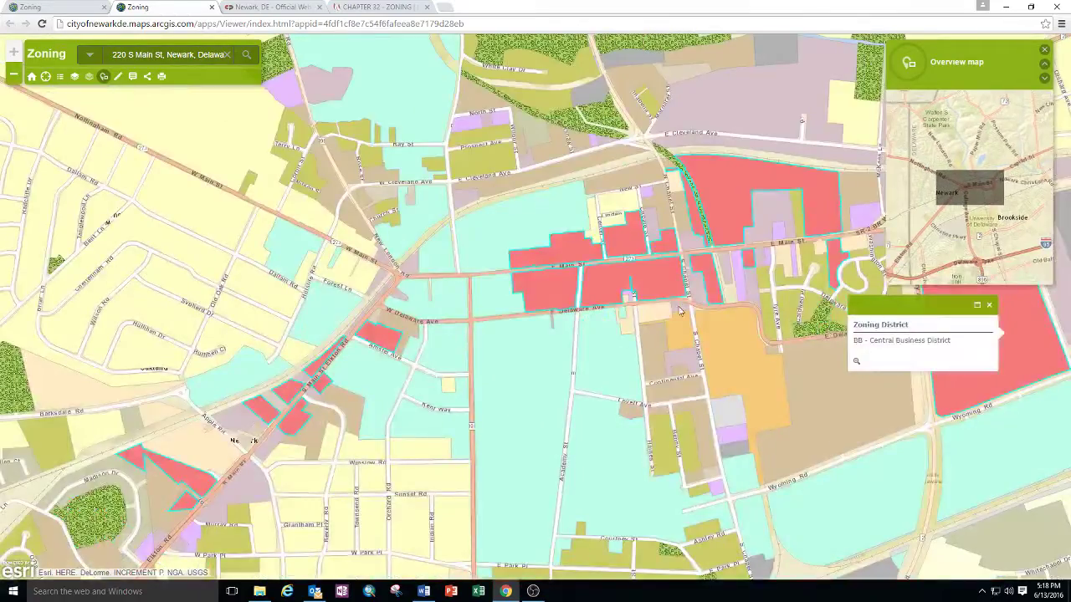
left_click(1046, 81)
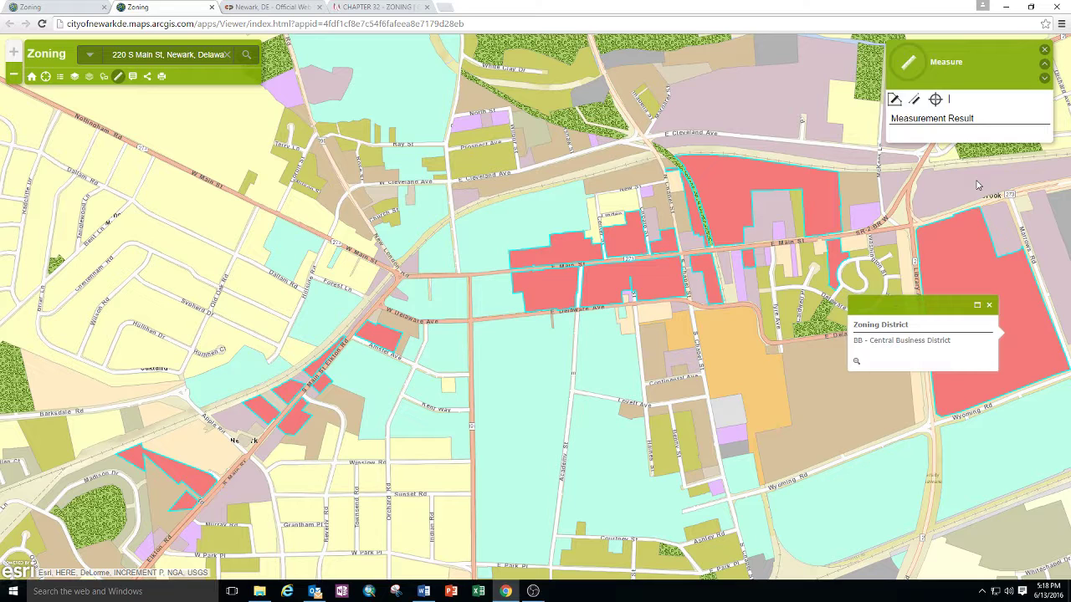
Start a distance measurement in Miles, dismissing the zoning district popup
left_click(916, 101)
left_click(989, 307)
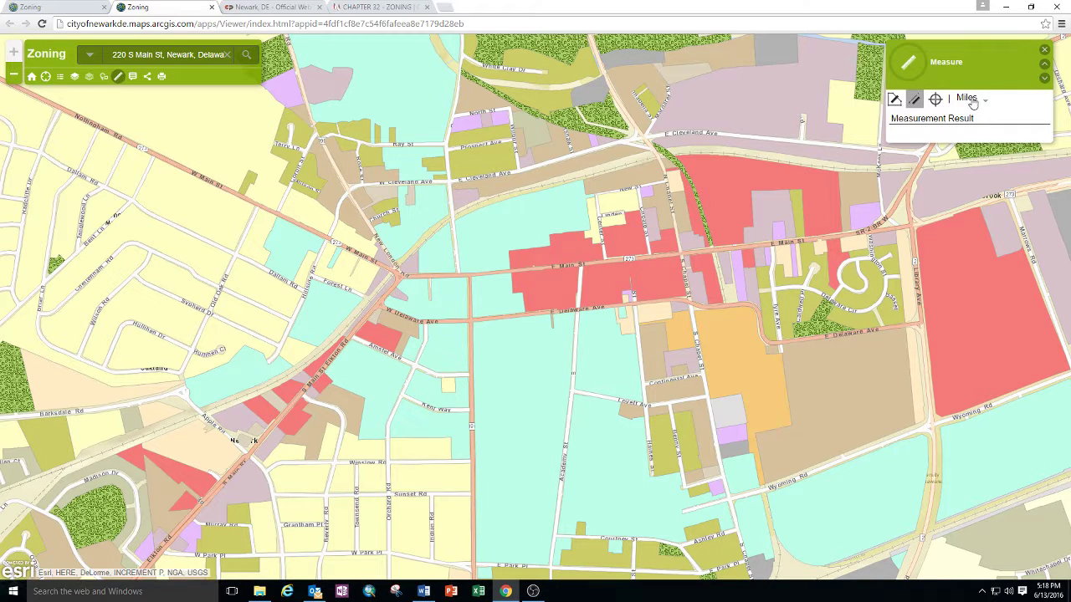
left_click(987, 104)
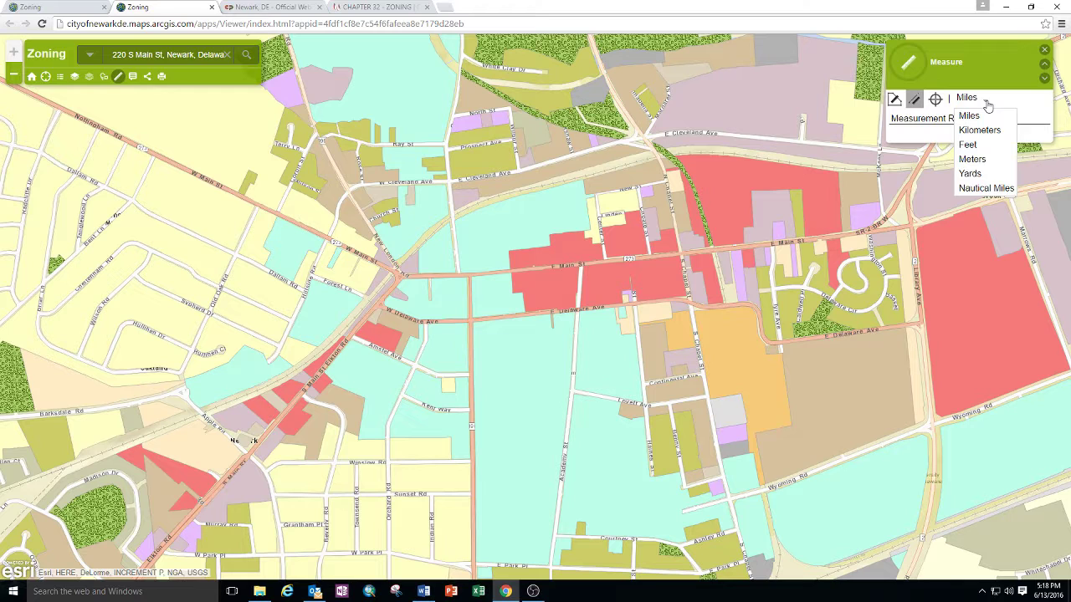
left_click(987, 104)
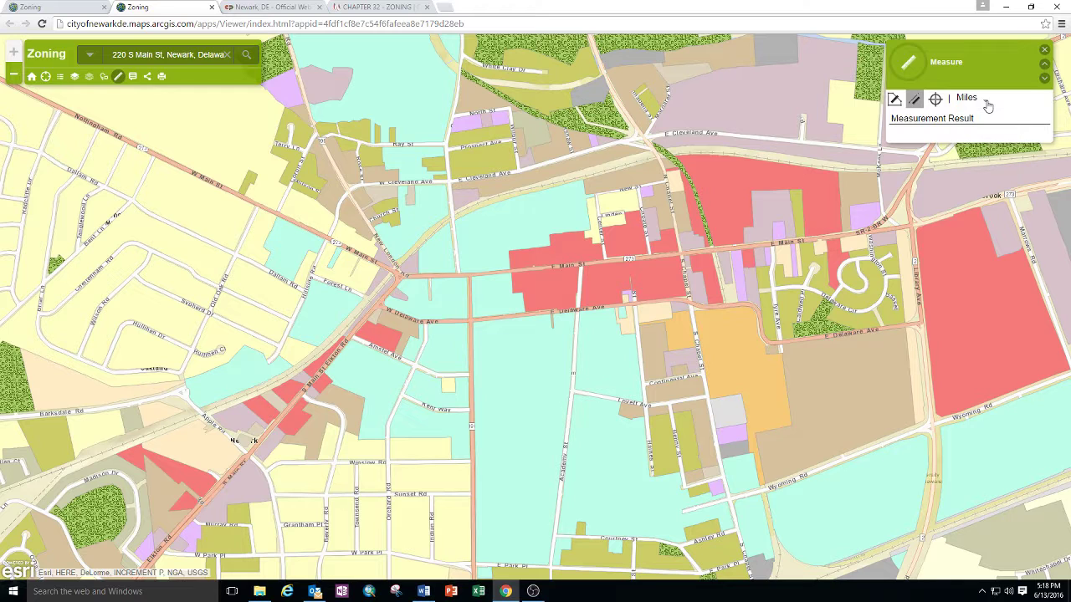
Draw a 1.04-mile measurement line along Main Street through downtown
left_click(404, 276)
left_click(467, 274)
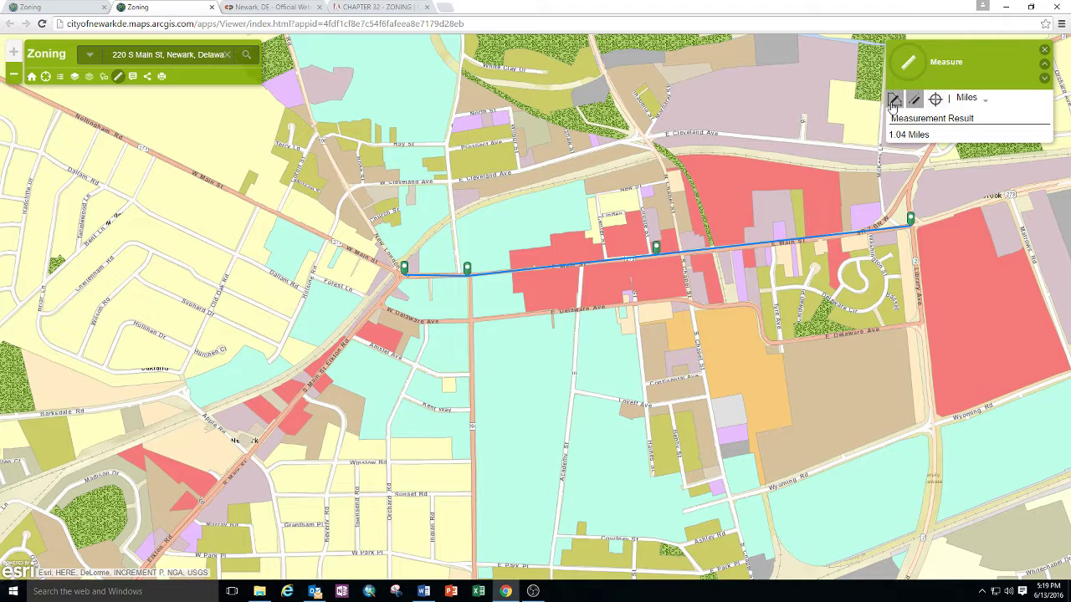
left_click(894, 99)
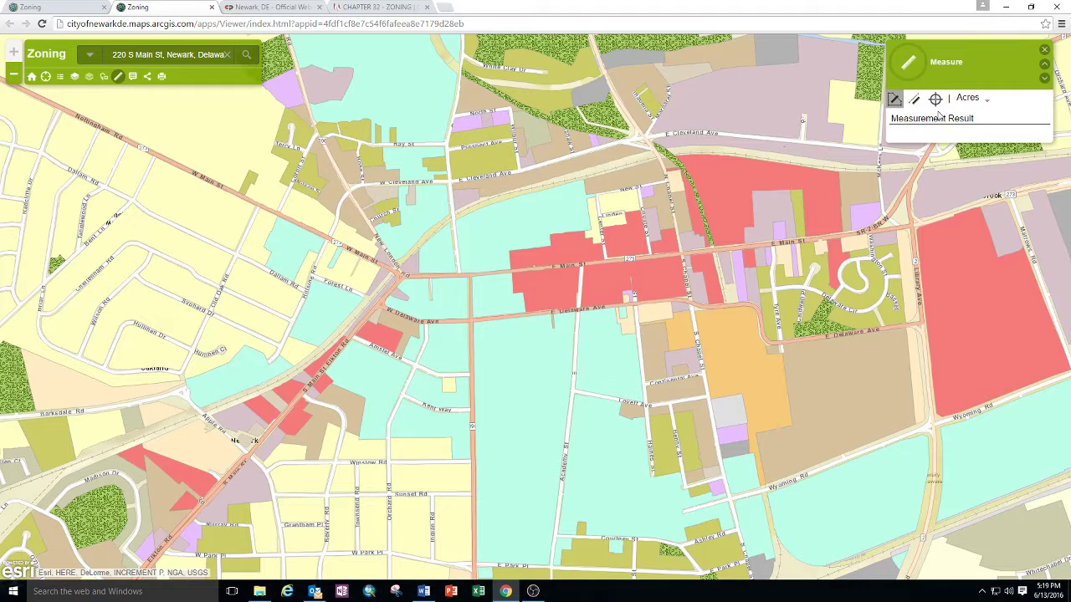
Outline a four-corner block north of Main Street in Acres, measuring 28.1 acres
left_click(985, 102)
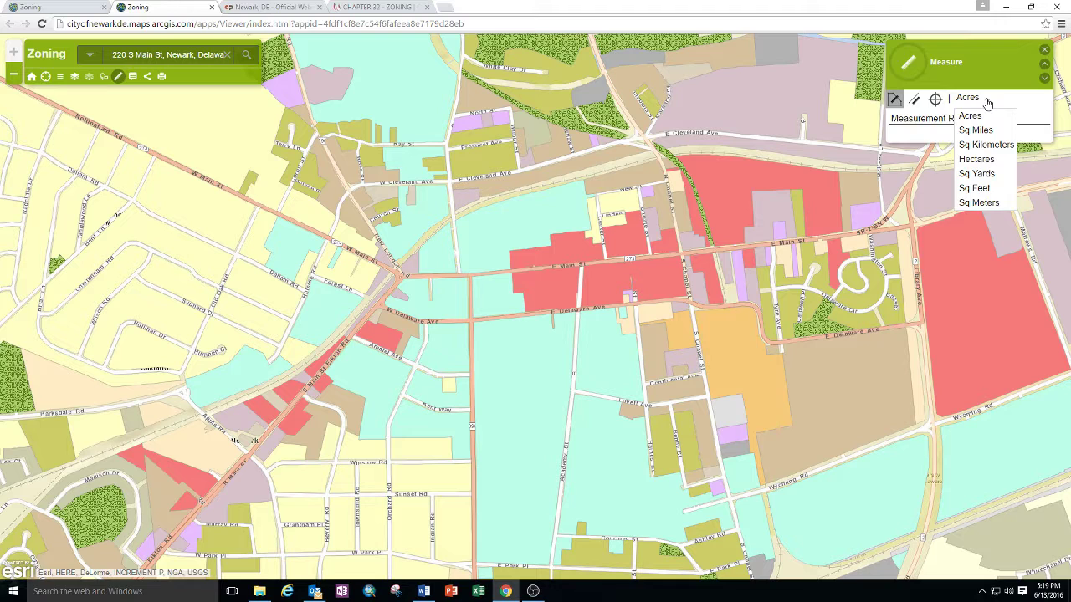
left_click(987, 102)
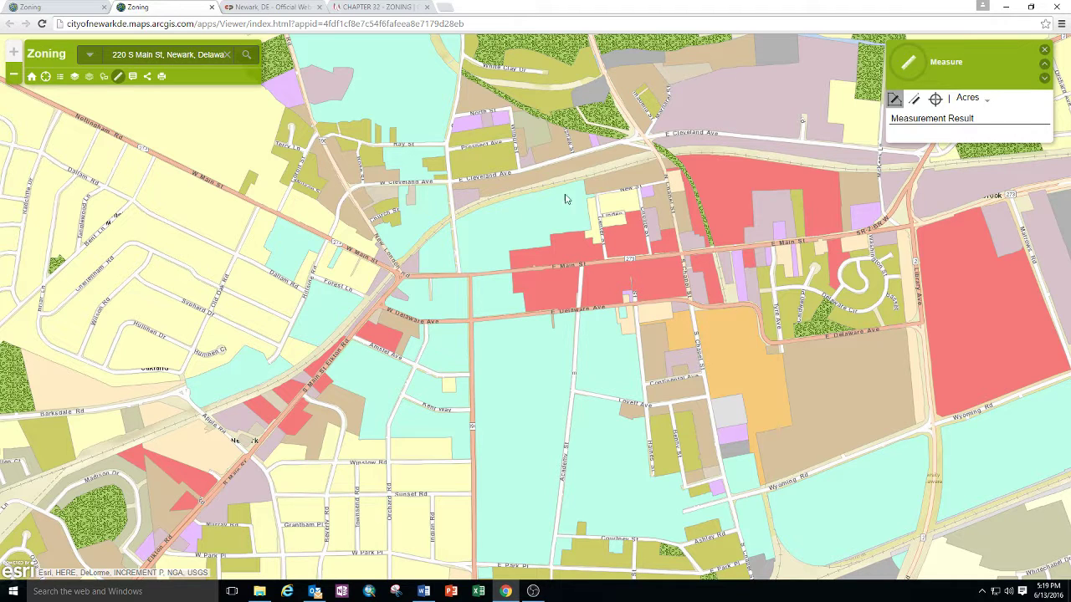
left_click(456, 216)
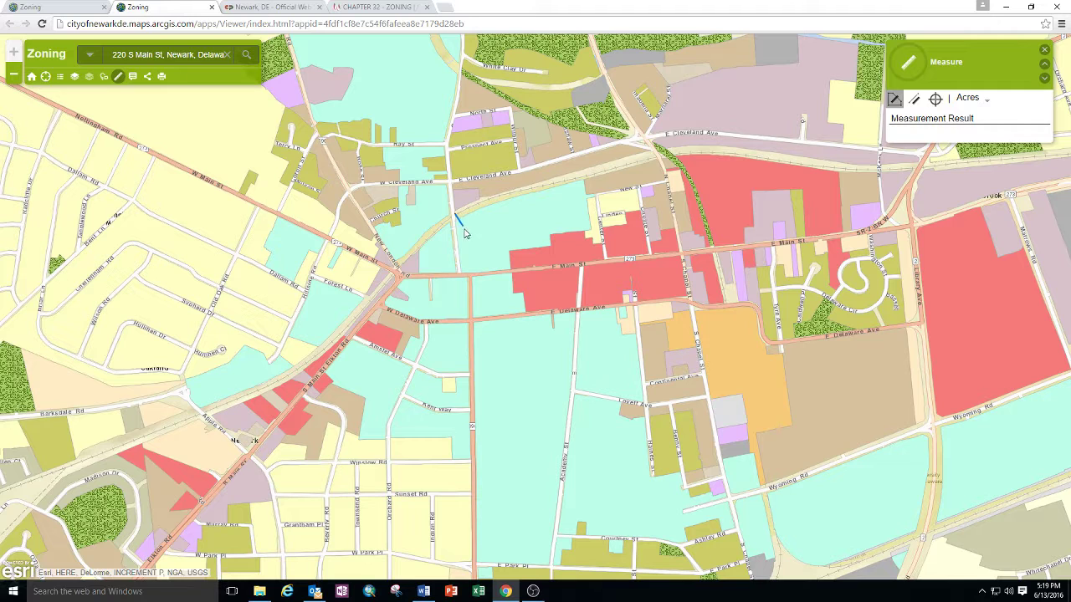
left_click(459, 273)
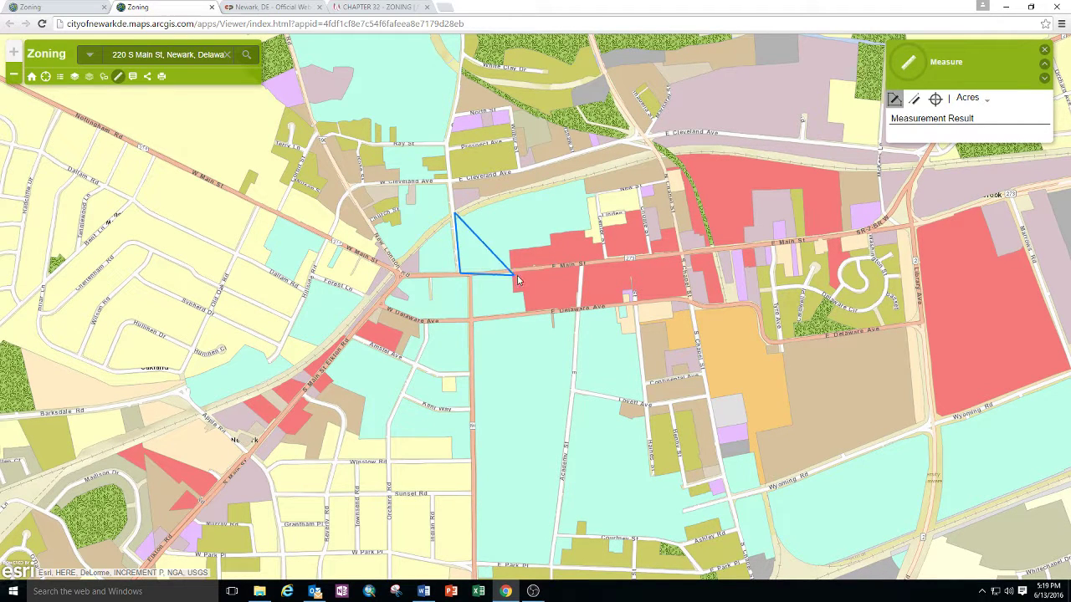
left_click(607, 261)
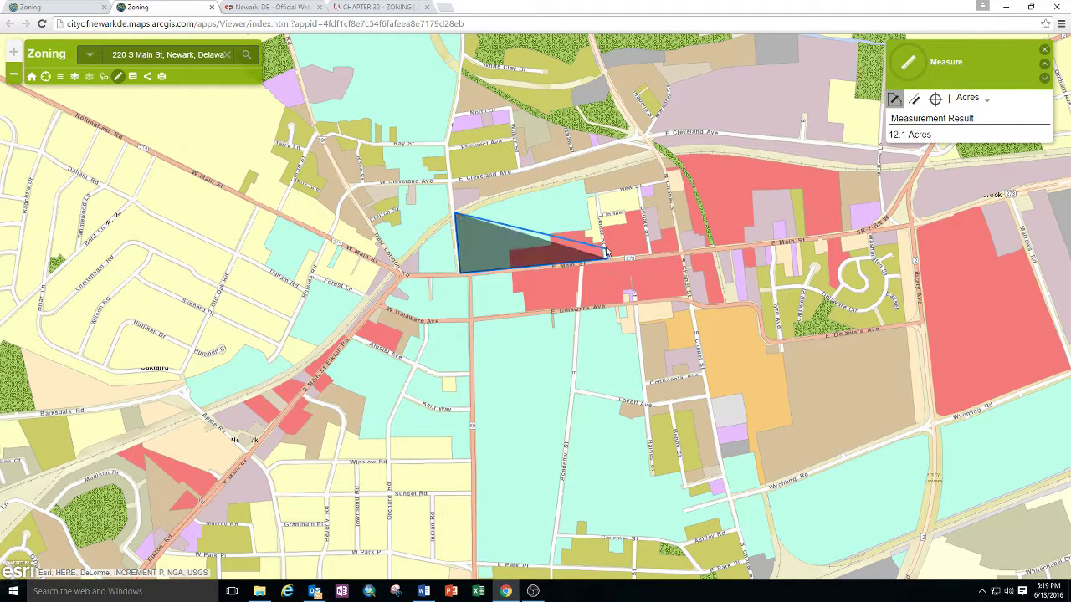
left_click(590, 178)
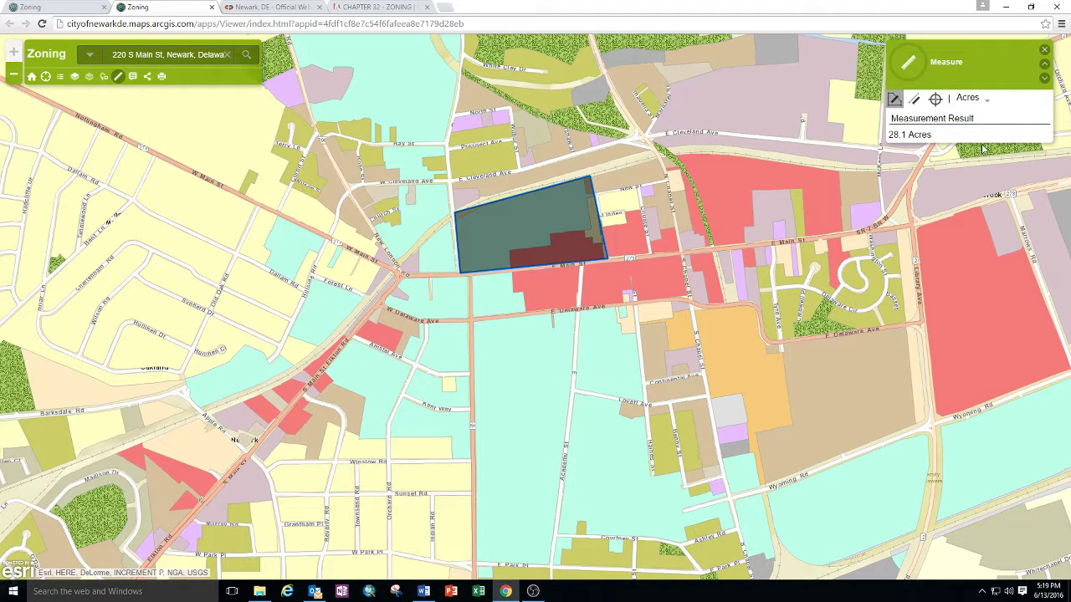
left_click(935, 99)
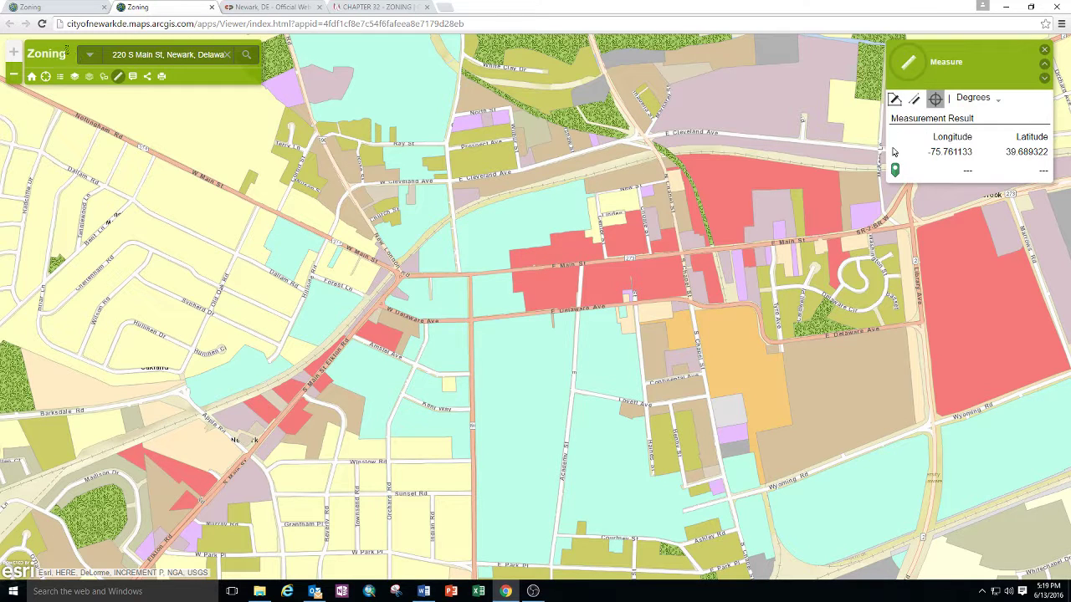
View the map's share link options, then bring up the Print panel for a custom title
left_click(146, 77)
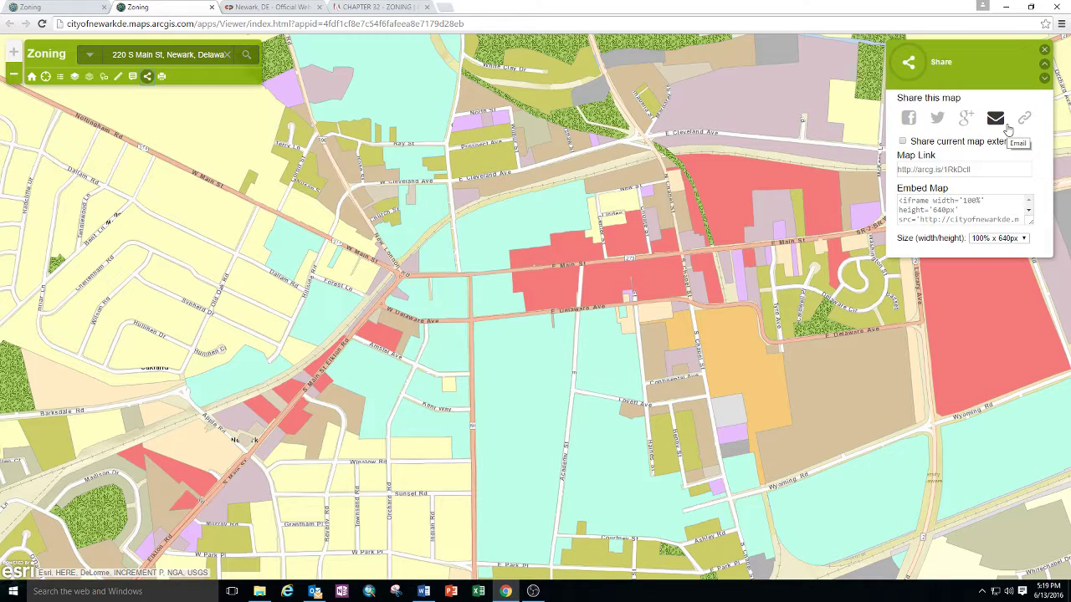
left_click(162, 77)
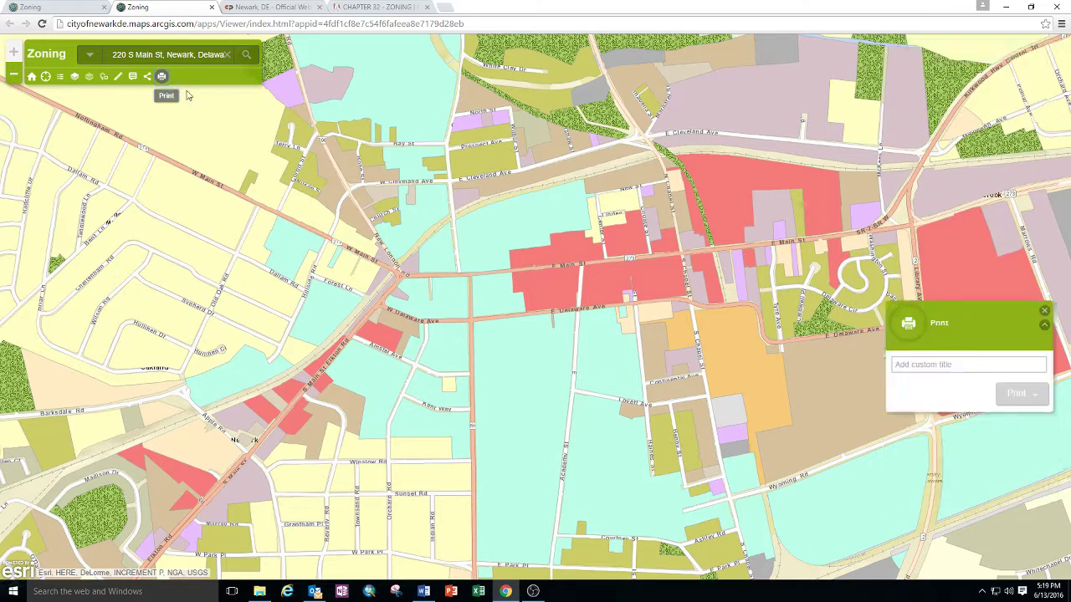